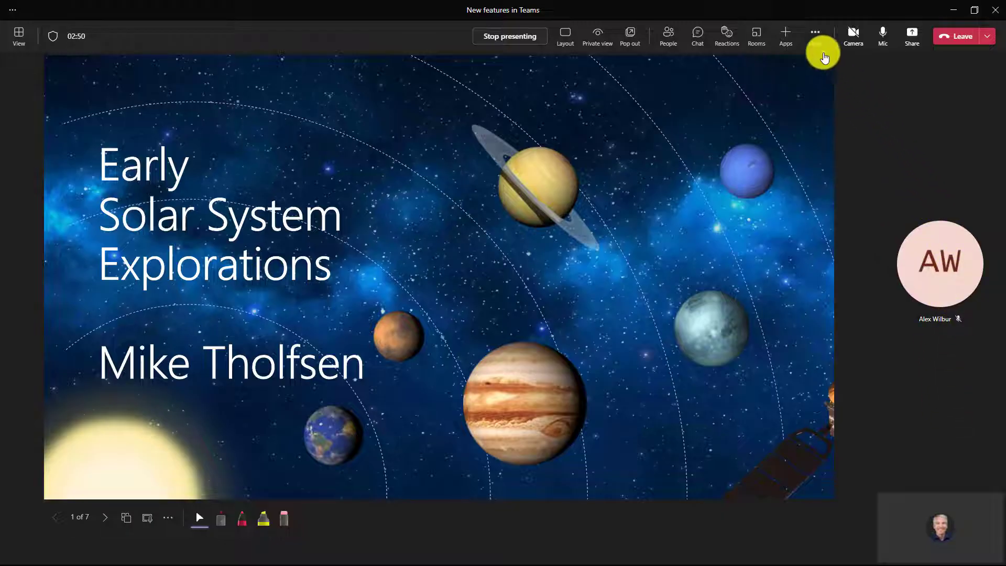
# Step: Turn on Speaker Coach from More actions while the Solar System title slide is presented
pyautogui.click(816, 37)
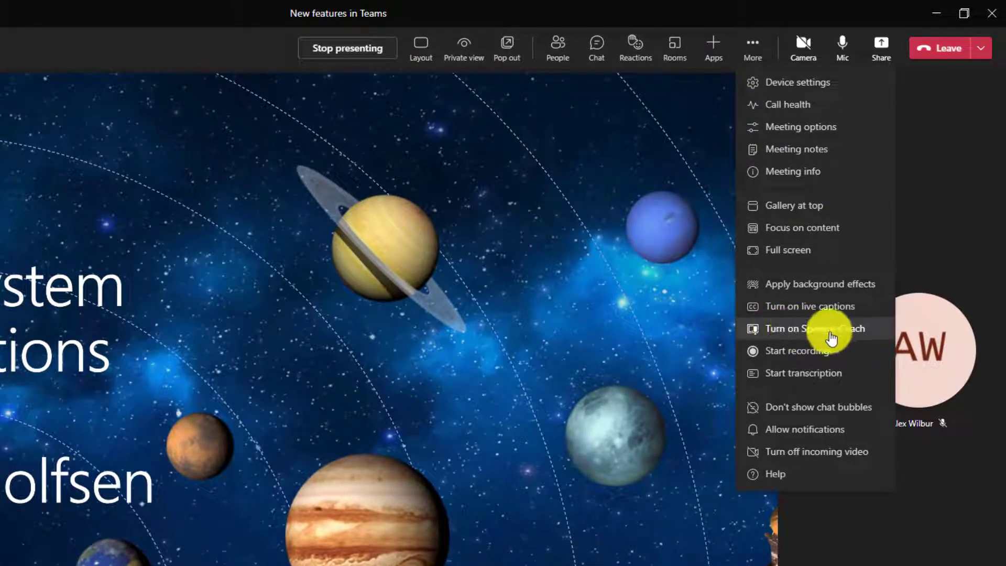
pyautogui.click(865, 331)
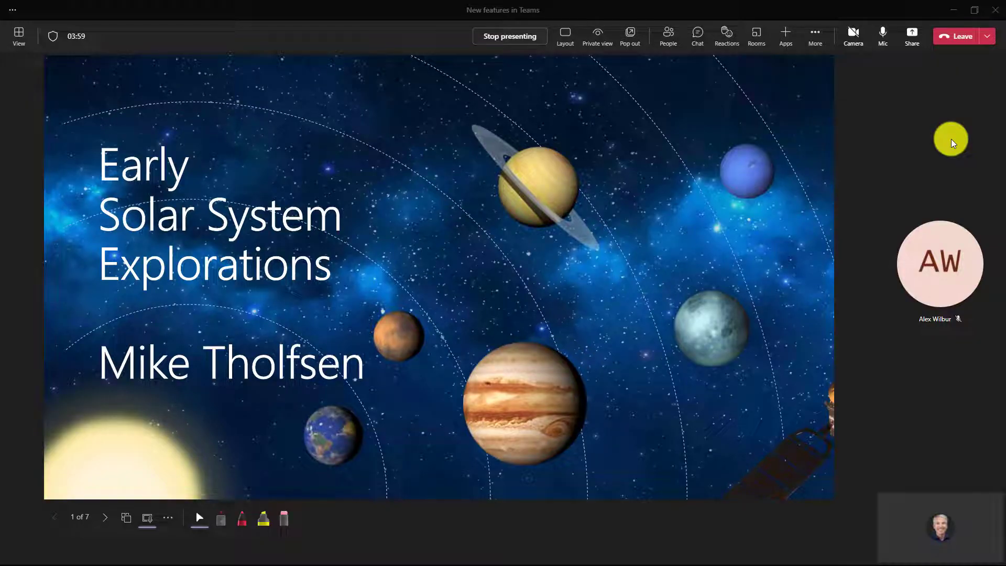
# Step: Advance to slide 2, the planets timeline, and dismiss the 'you guys' inclusiveness suggestion
pyautogui.click(108, 526)
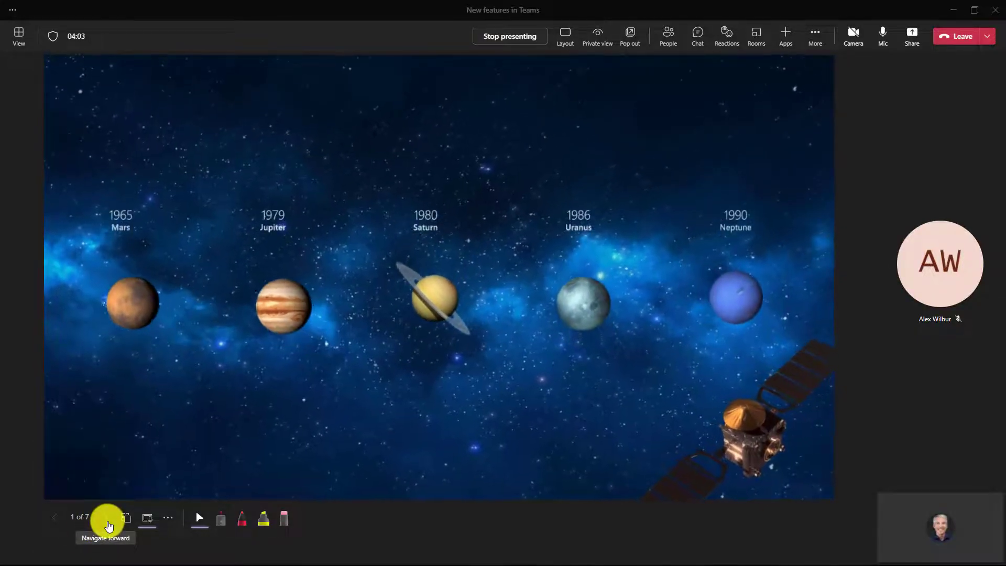
pyautogui.click(109, 526)
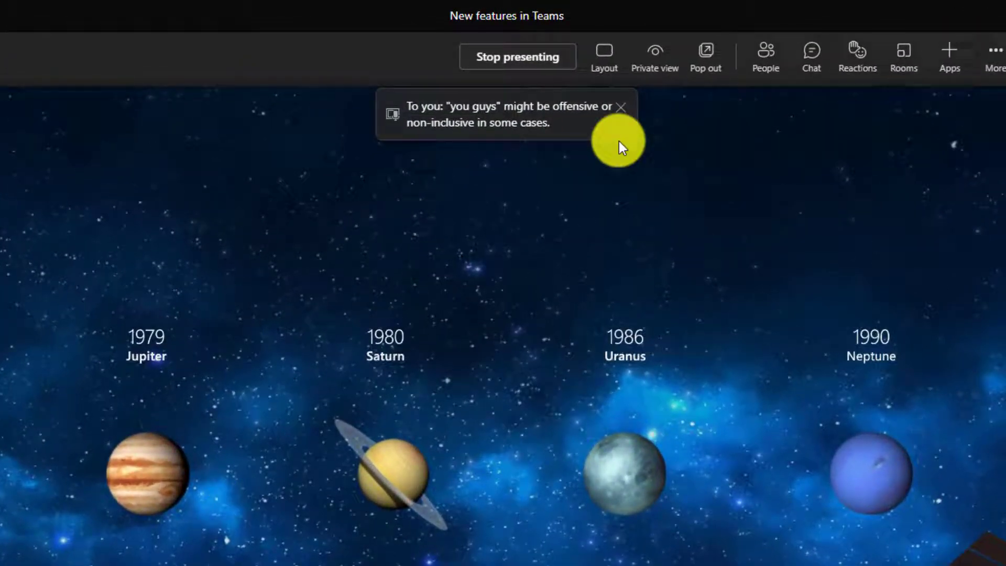
pyautogui.click(622, 108)
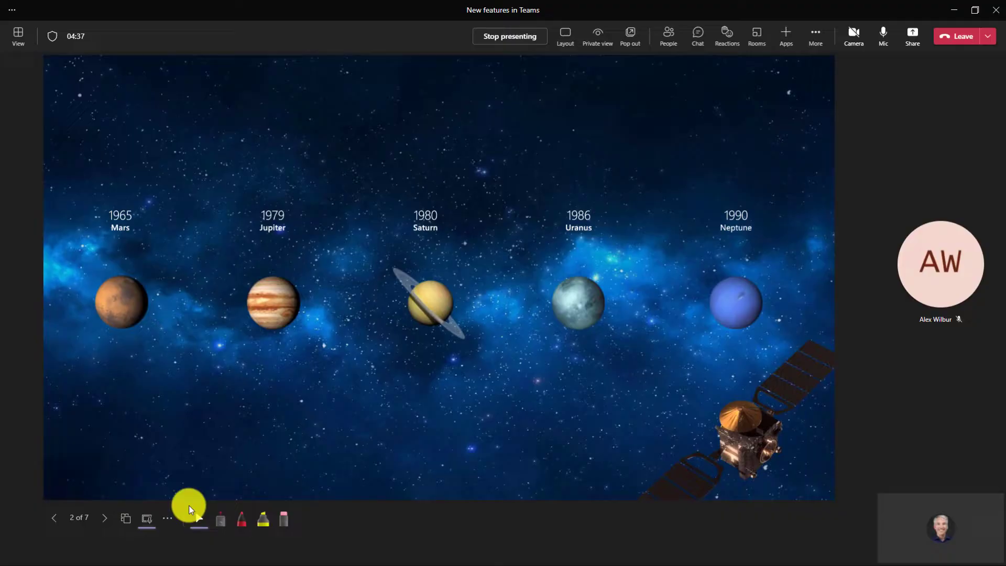
# Step: Advance through the 1965 Mars slide to slide 4, the 1979 Jupiter slide
pyautogui.click(111, 519)
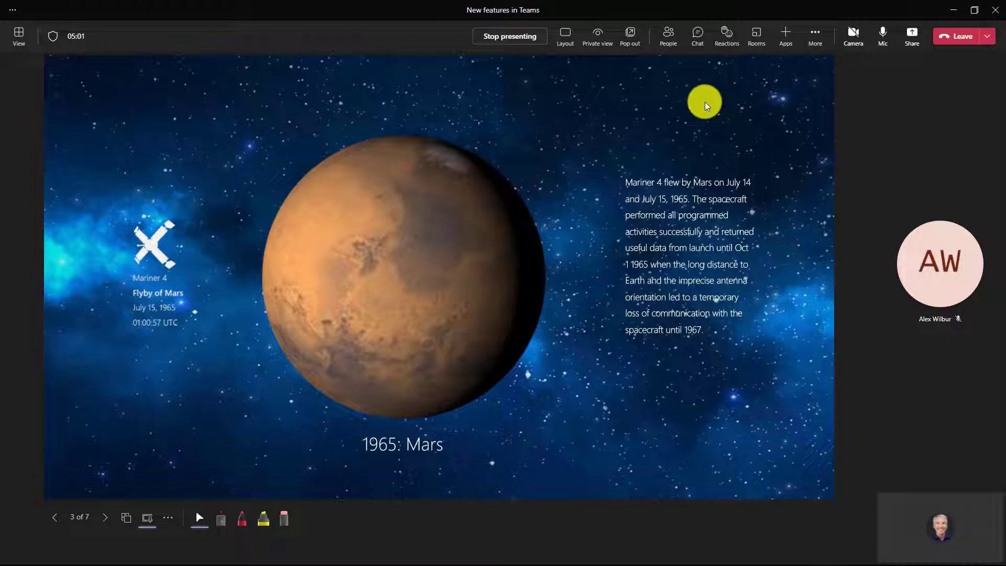
pyautogui.click(105, 517)
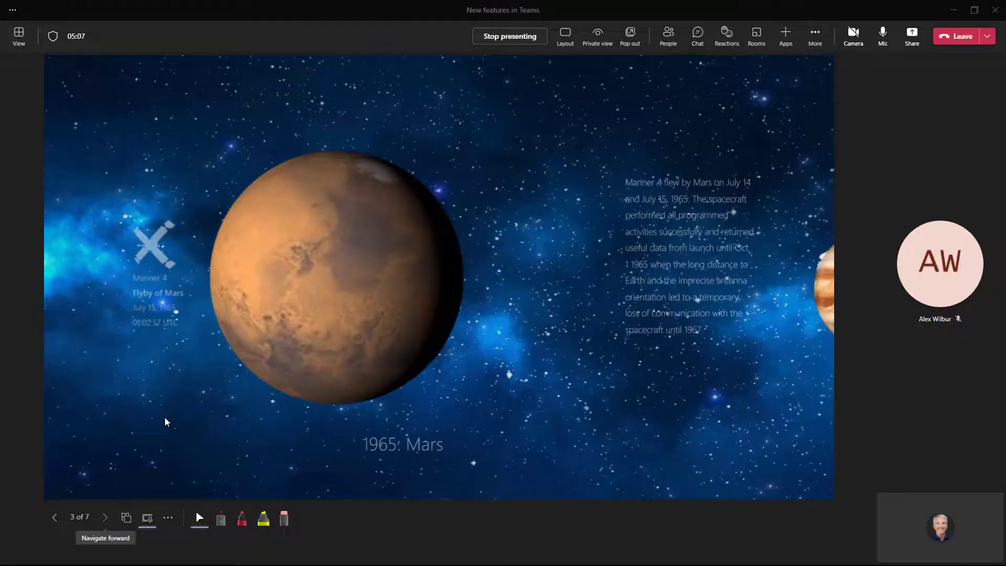
pyautogui.press('Right')
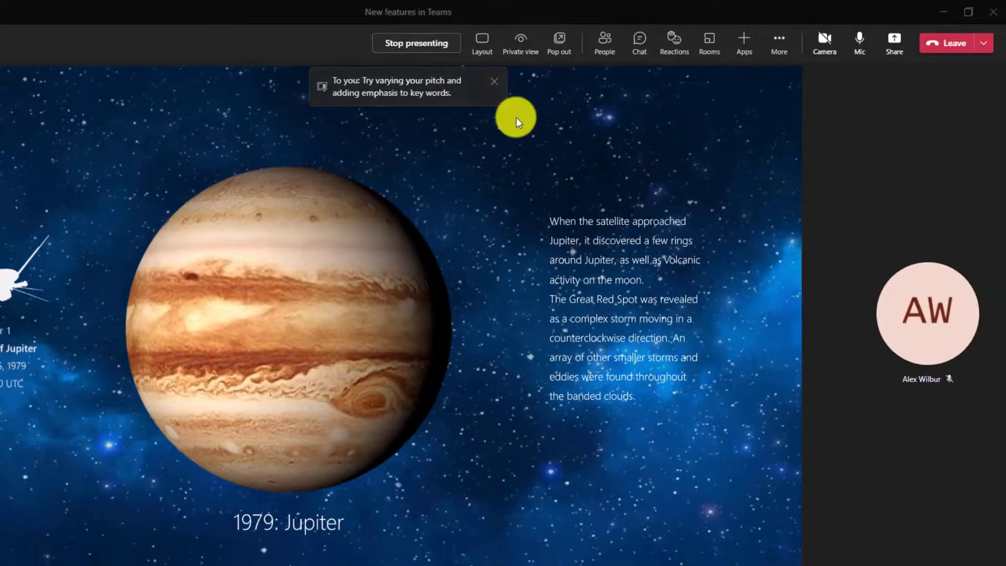
# Step: Switch Speaker Coach off via More actions and close the 'Speaker Coach stopped' notice
pyautogui.click(785, 39)
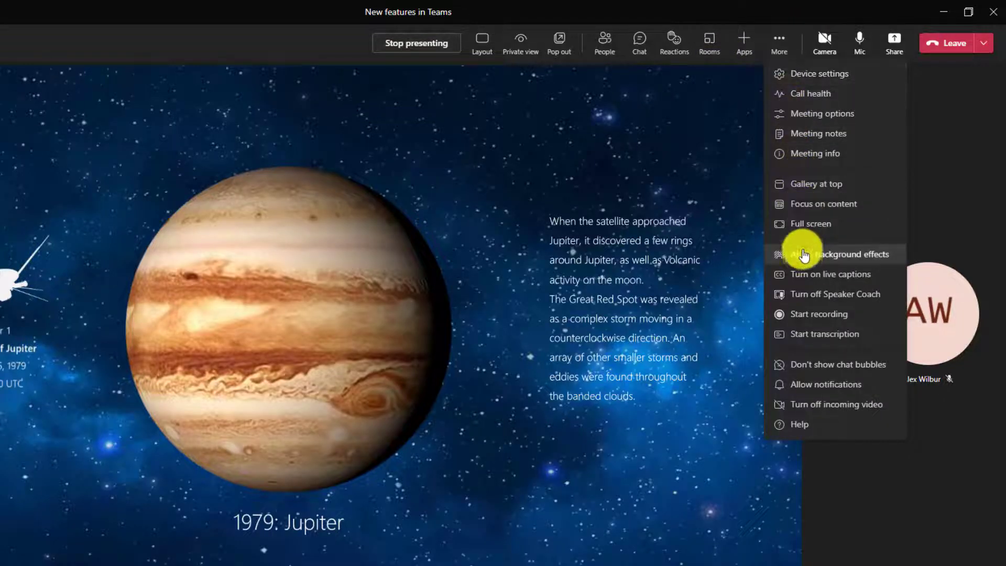
pyautogui.click(864, 296)
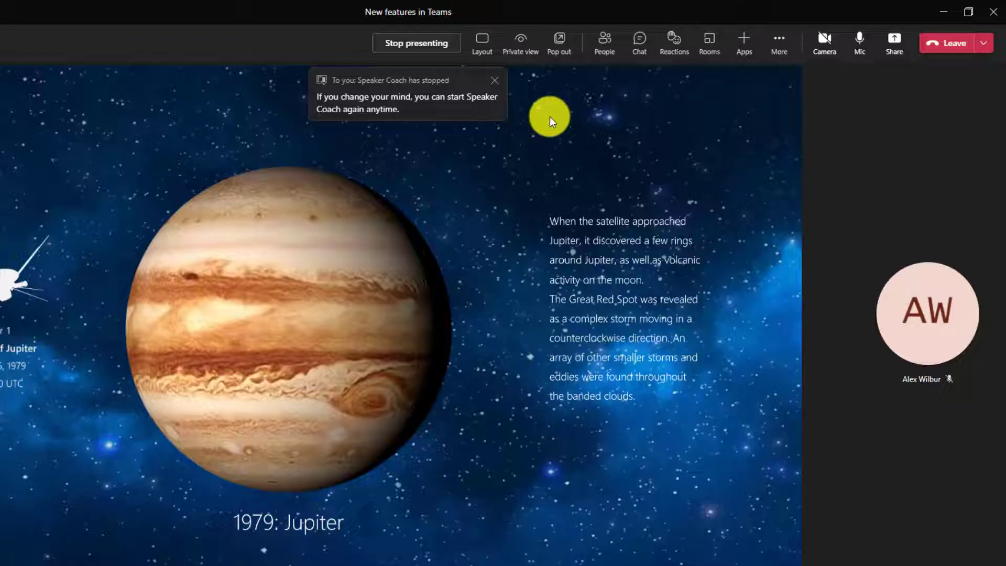
pyautogui.click(494, 80)
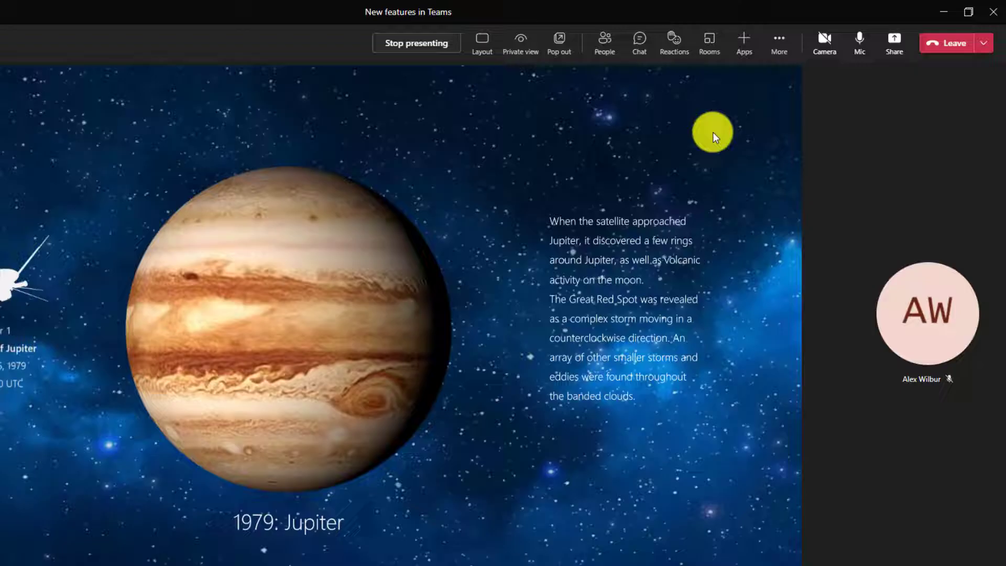
# Step: Leave the meeting, close the report toast, and open 'New features in Teams' details from Calendar
pyautogui.click(961, 47)
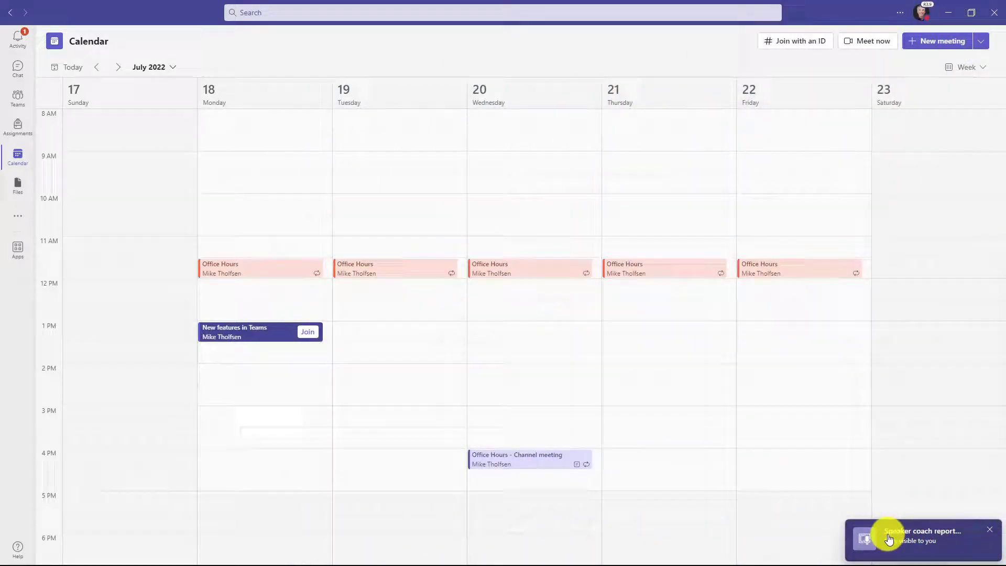
pyautogui.click(916, 540)
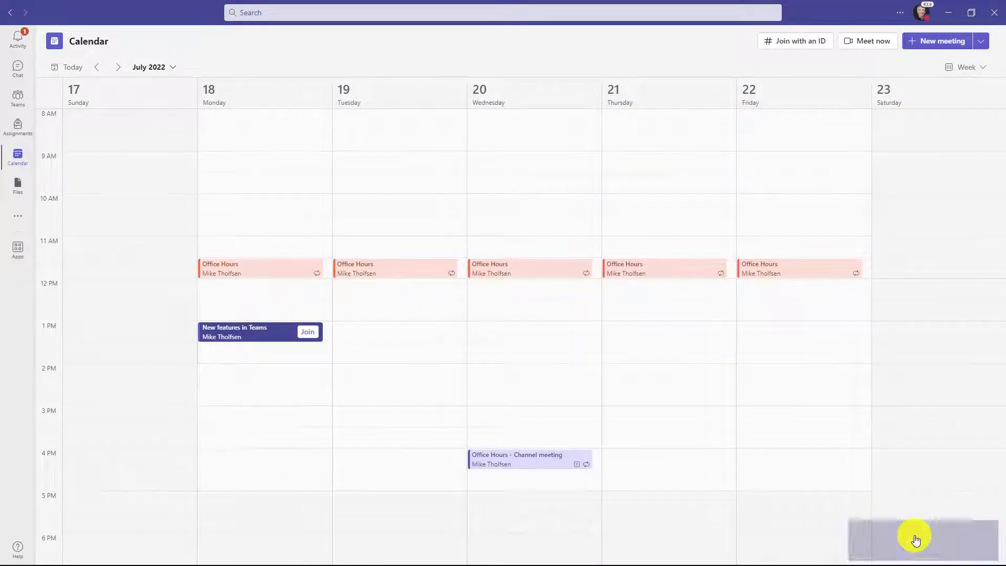
pyautogui.click(240, 334)
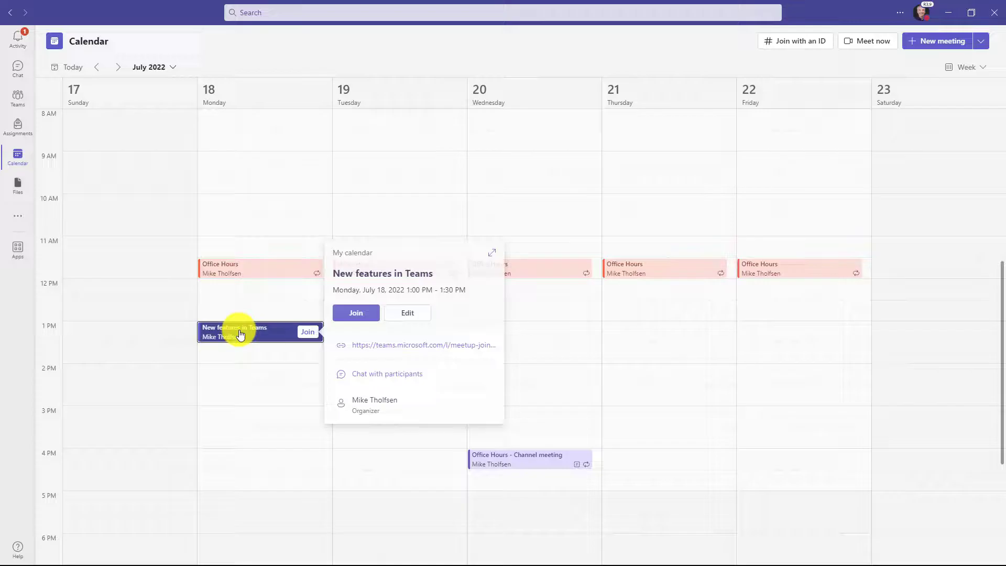
pyautogui.click(423, 294)
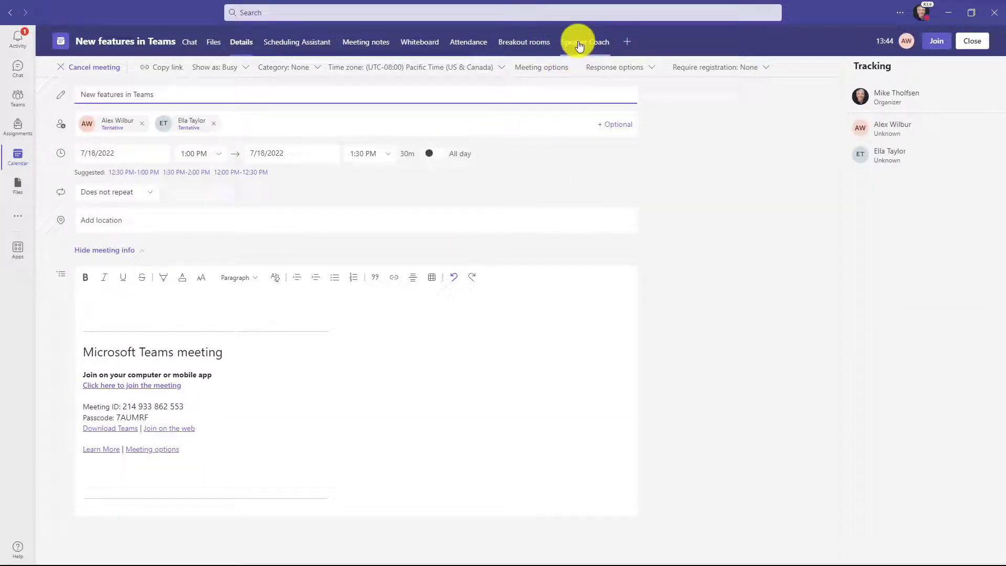
# Step: Open the Speaker Coach Insights report and view Filler Words suggestions: 'You know' and 'like'
pyautogui.click(596, 46)
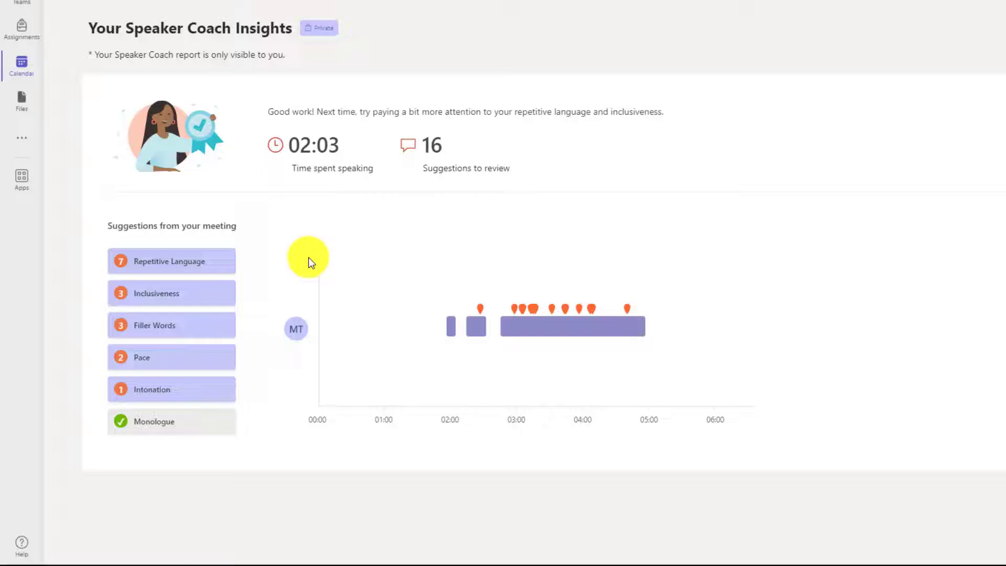
pyautogui.click(151, 334)
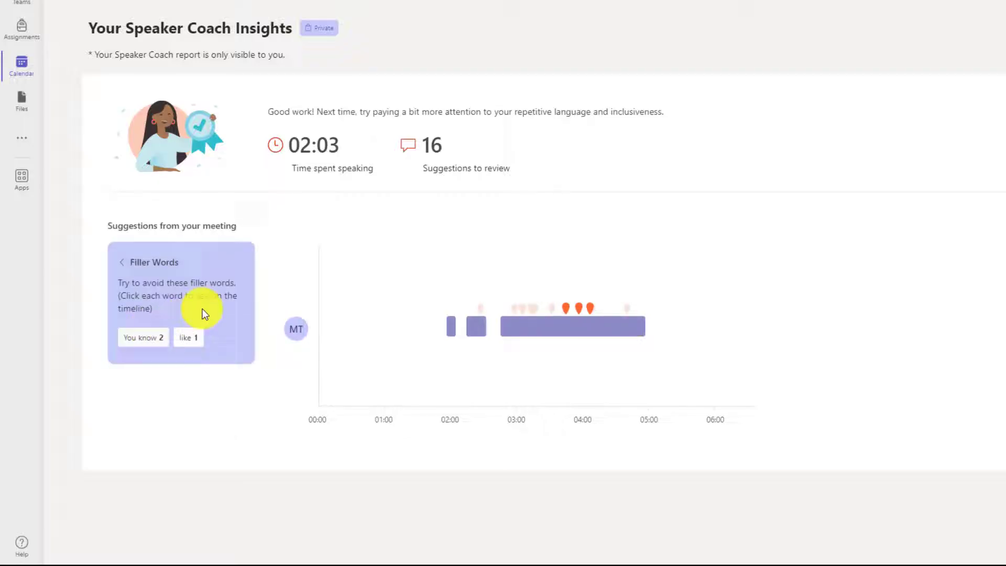
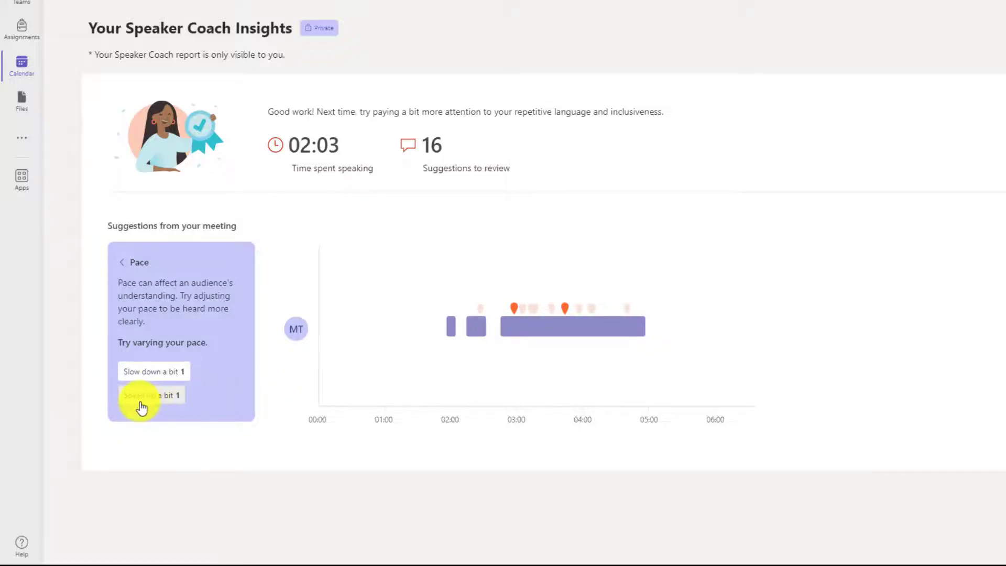
# Step: Leave the Pace details, check the Repetitive Language words, and return to all categories
pyautogui.click(135, 264)
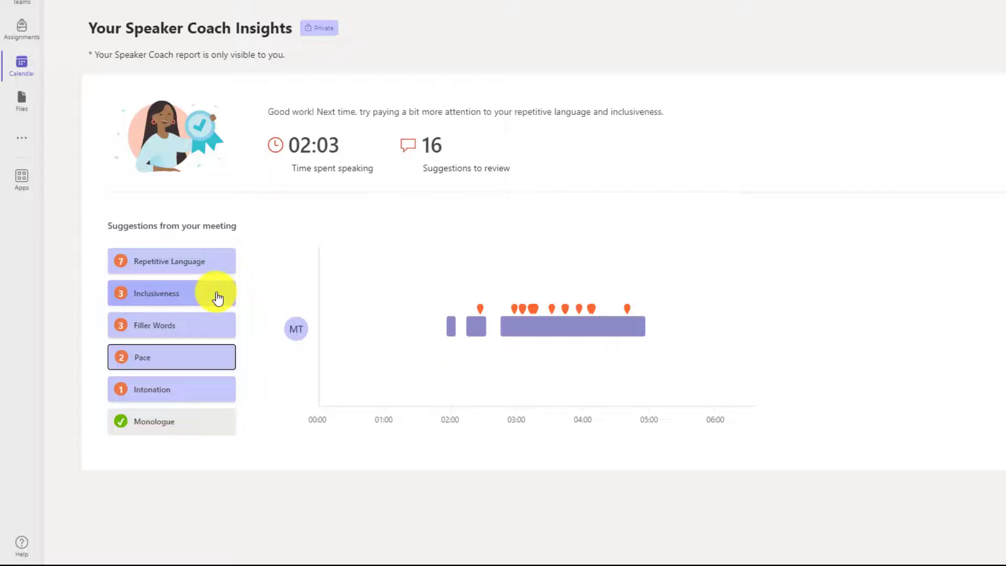
pyautogui.click(203, 267)
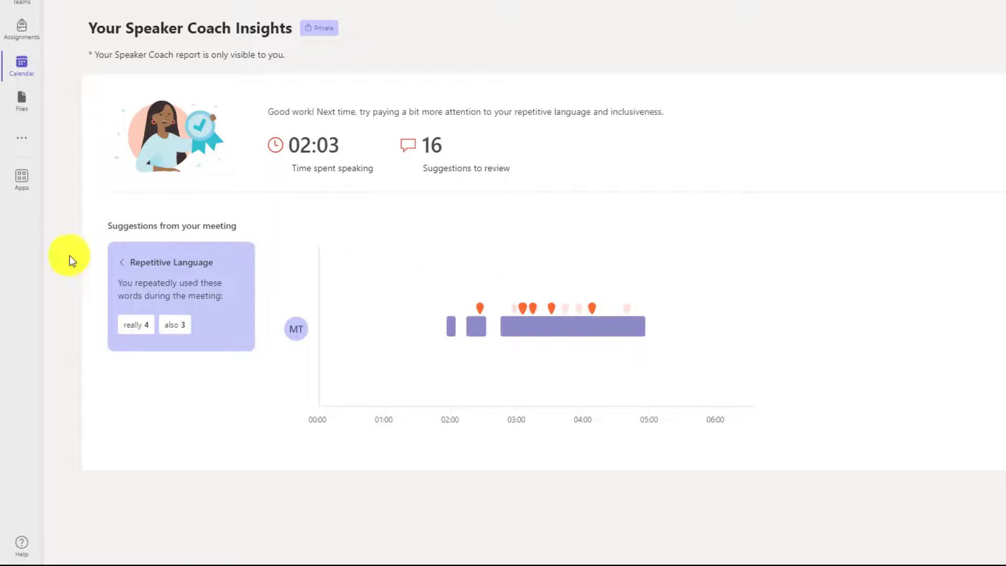
pyautogui.click(124, 266)
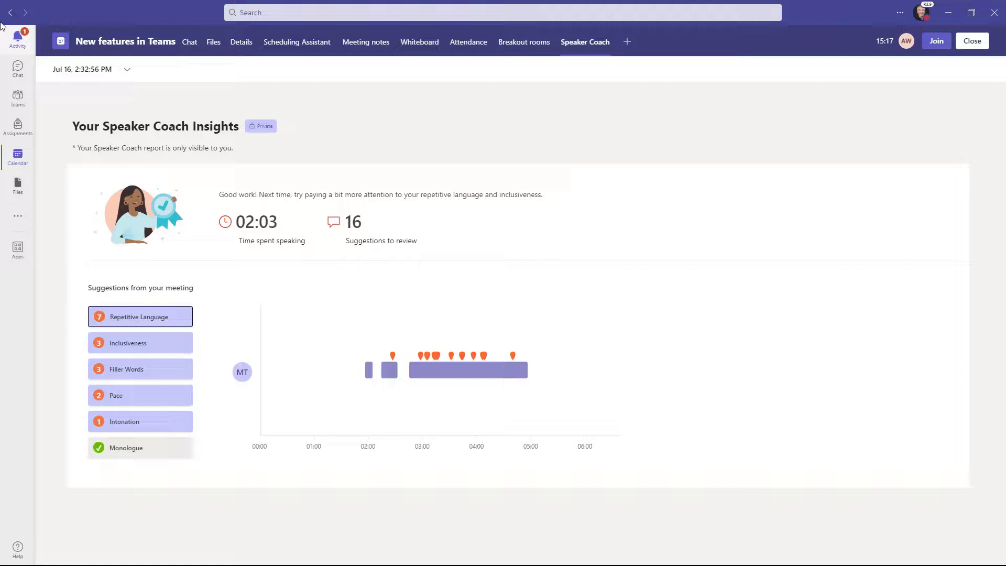
# Step: Open the 'Speaker coach report available' notification from Activity and enable automatic Speaker Coach start
pyautogui.click(17, 37)
pyautogui.click(126, 71)
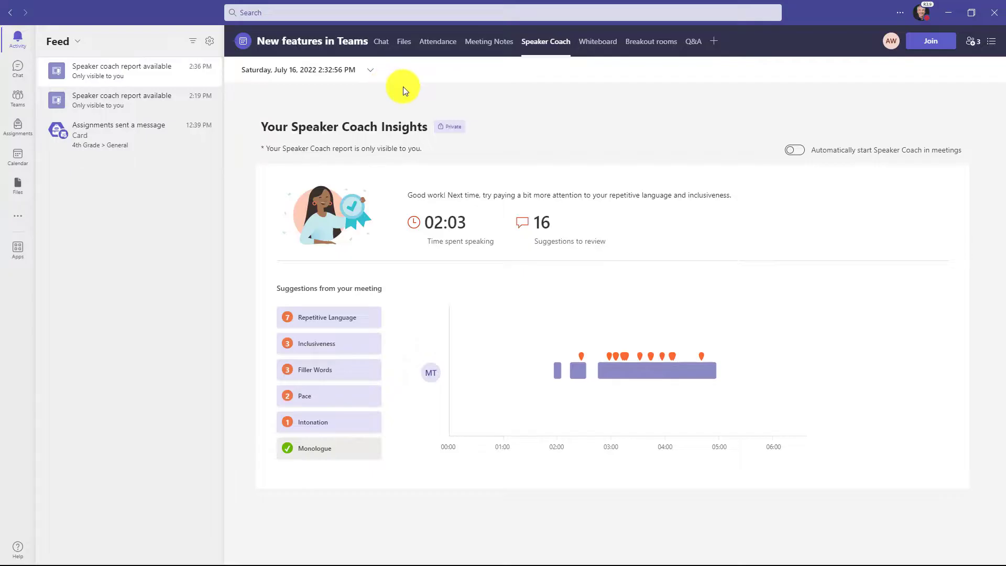
pyautogui.click(795, 151)
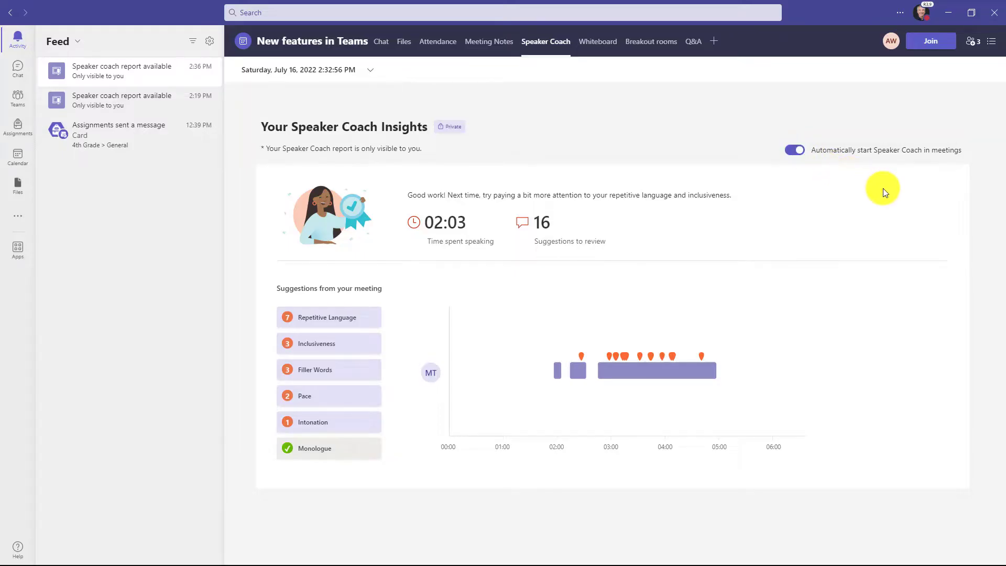